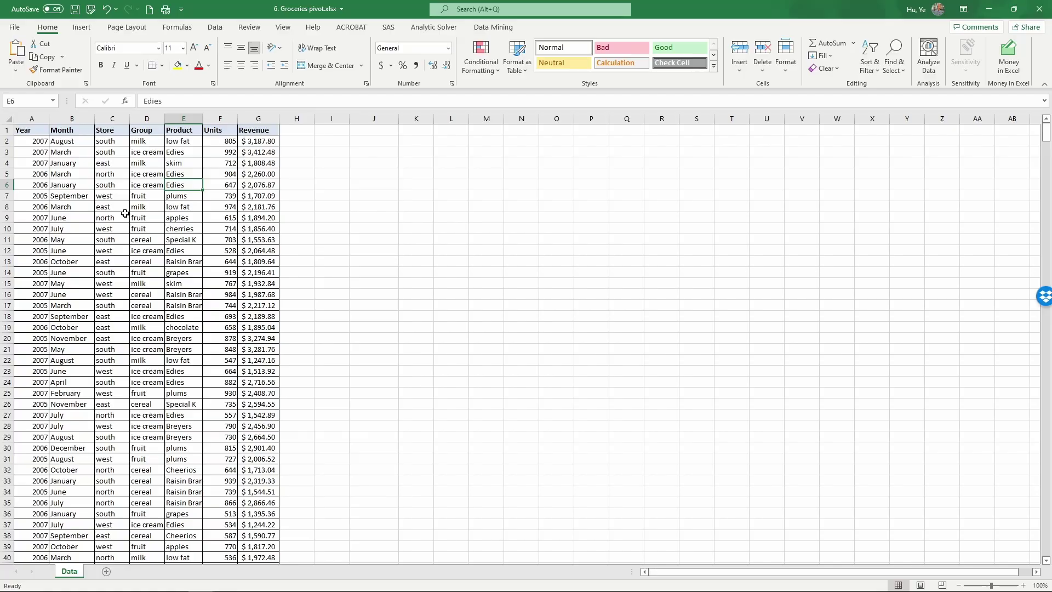
Review the Data sheet's columns: Year, Month, Store, Group, Product, Units and Revenue.
click(36, 131)
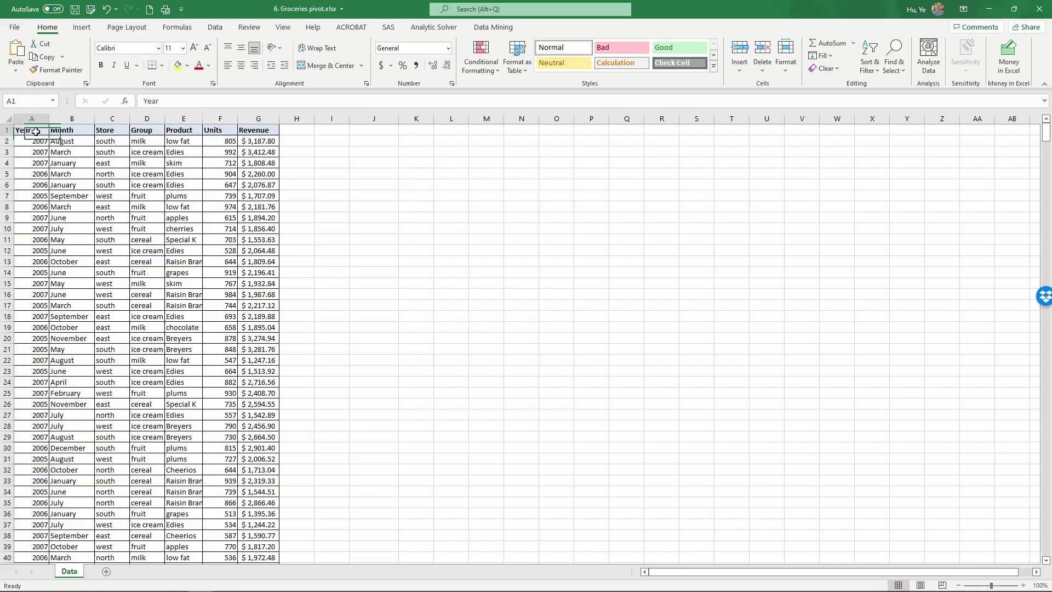
click(61, 143)
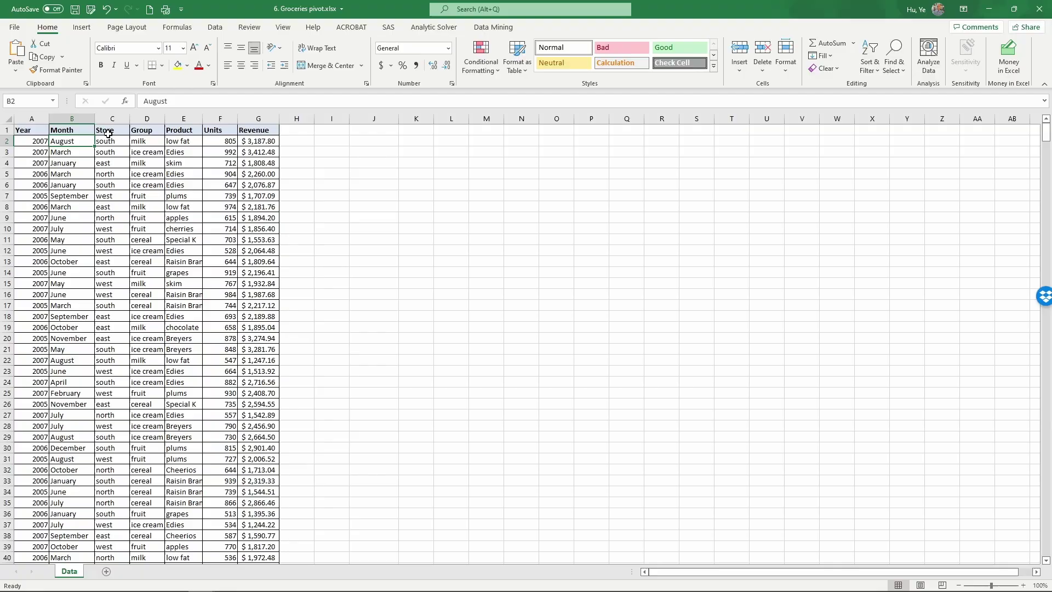
click(106, 132)
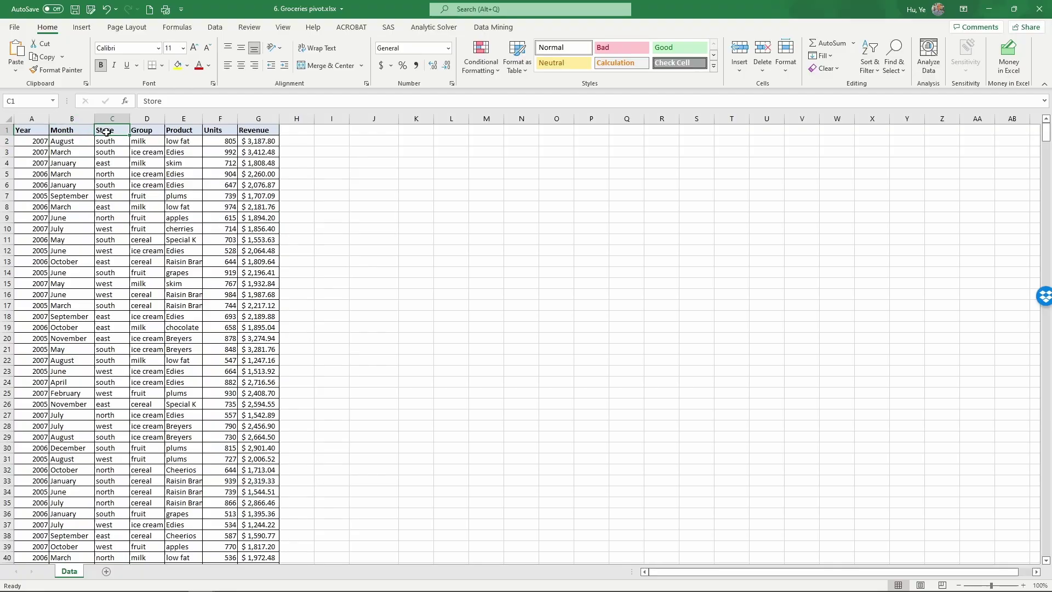
click(148, 132)
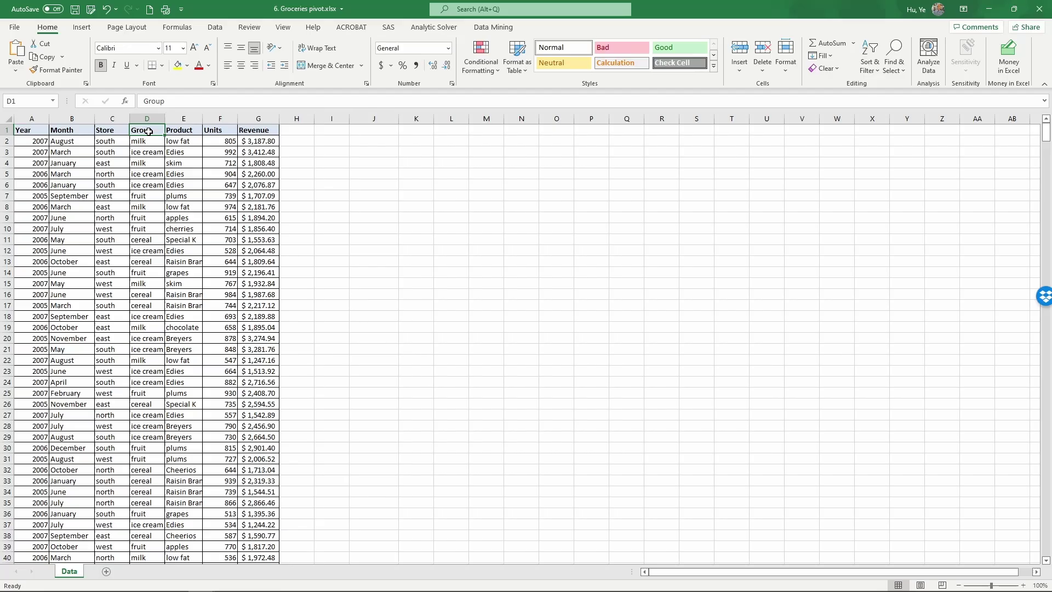
click(179, 130)
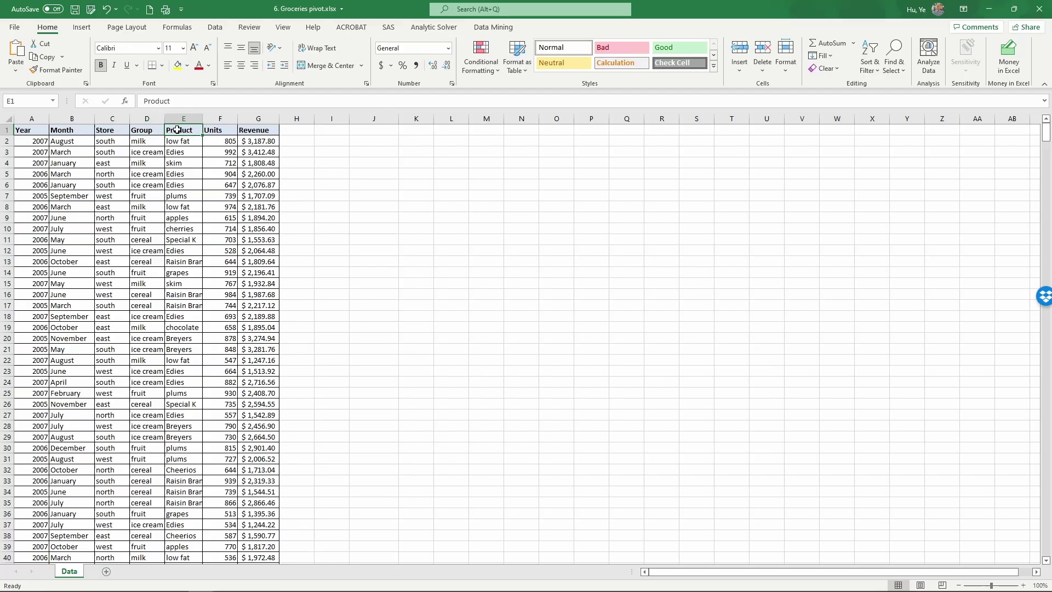
click(227, 131)
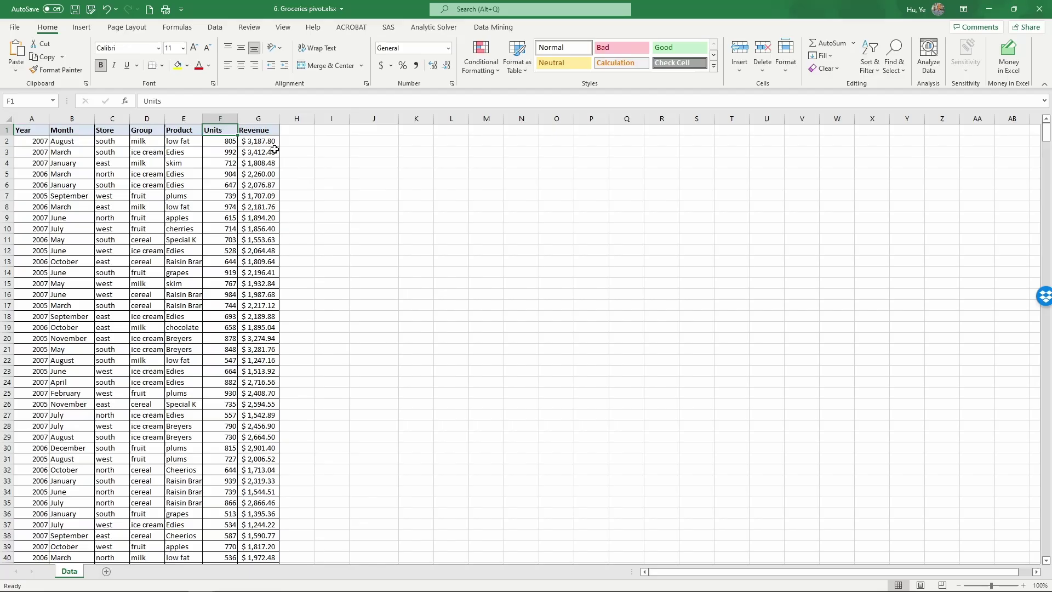
click(268, 130)
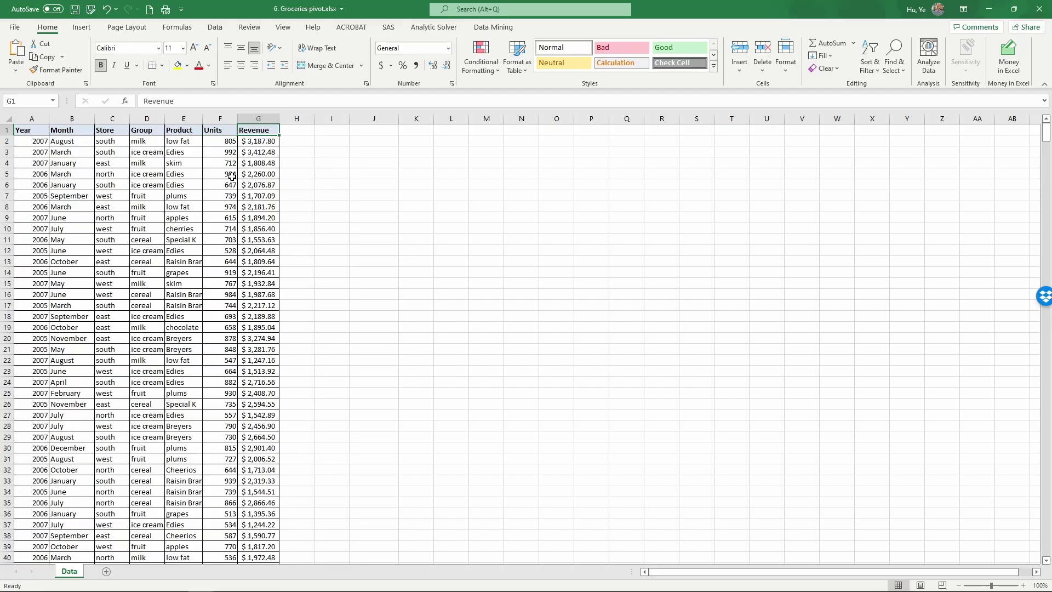
click(143, 197)
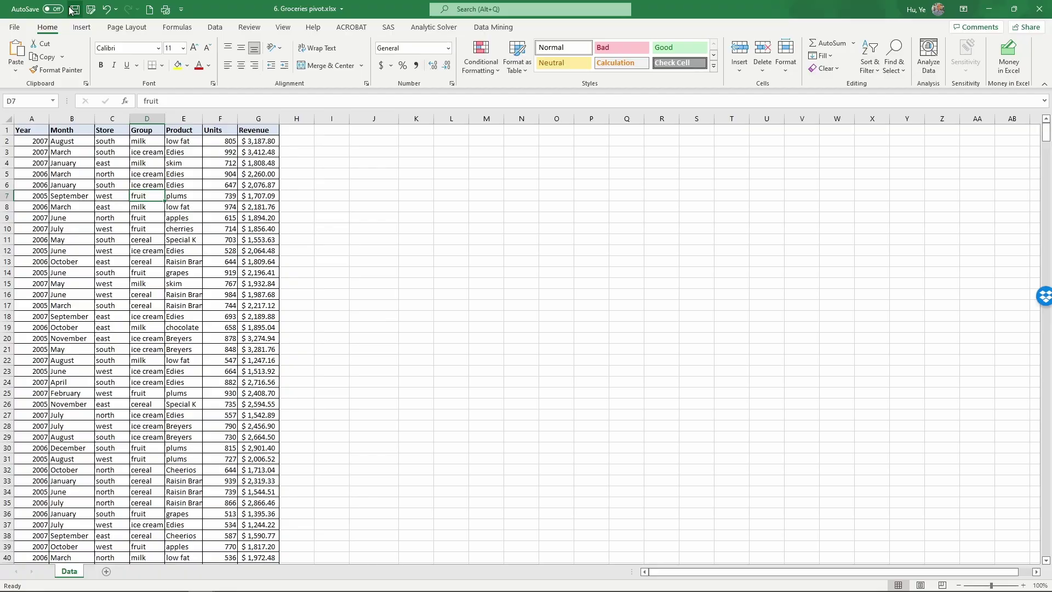
Insert a PivotTable from the data on a new worksheet and rename that sheet Pivot1.
click(81, 29)
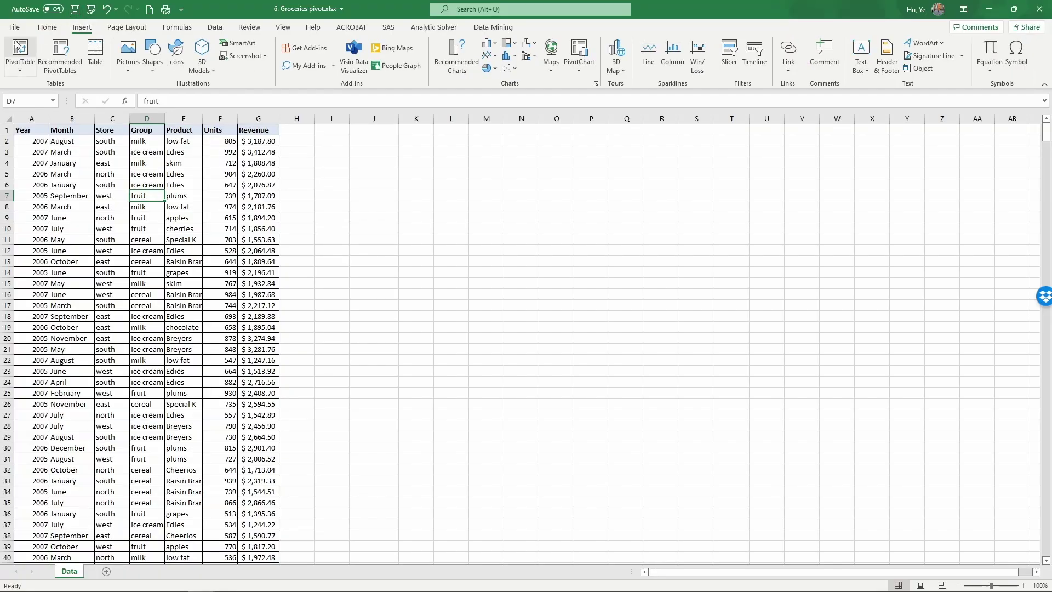
click(21, 49)
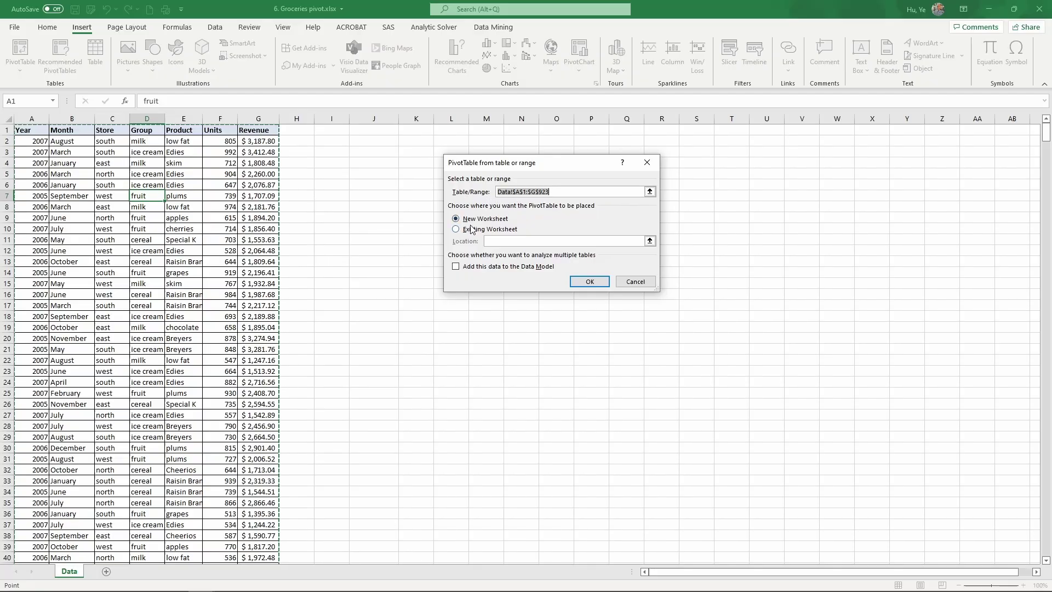
click(589, 281)
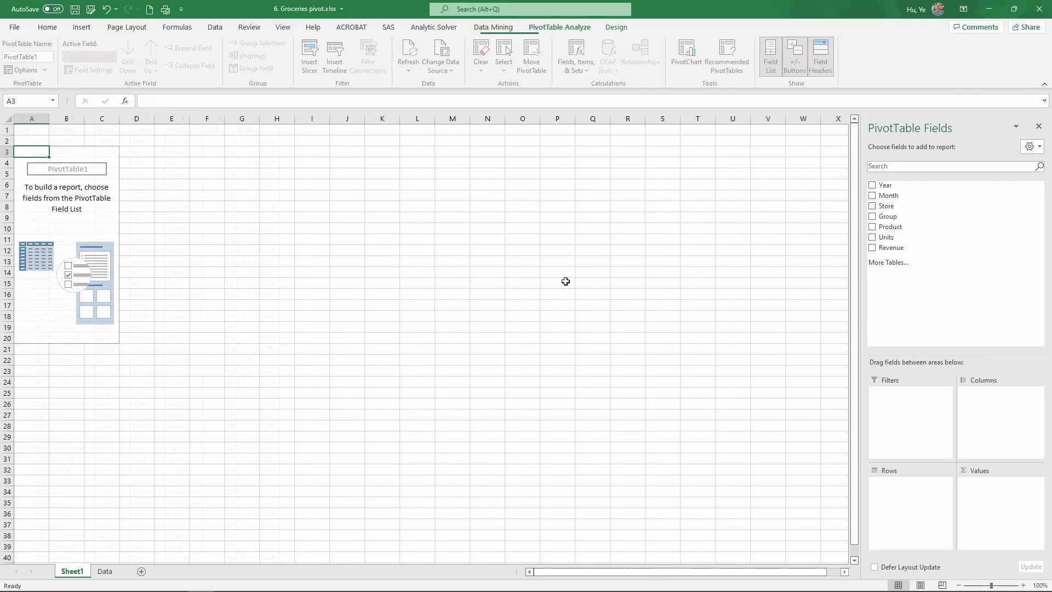
double_click(72, 572)
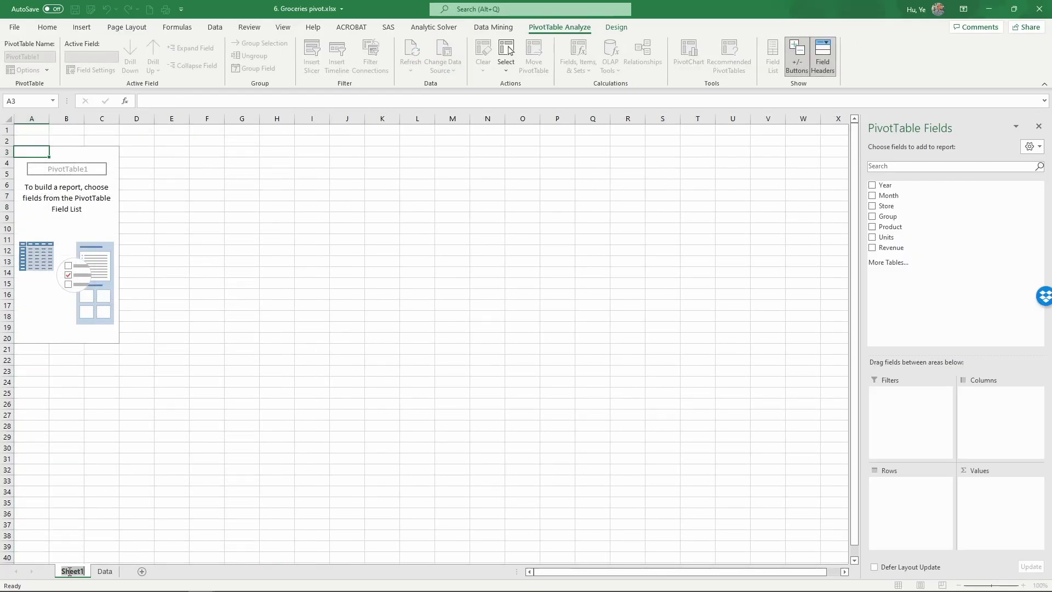
text(Pivot1)
key(Return)
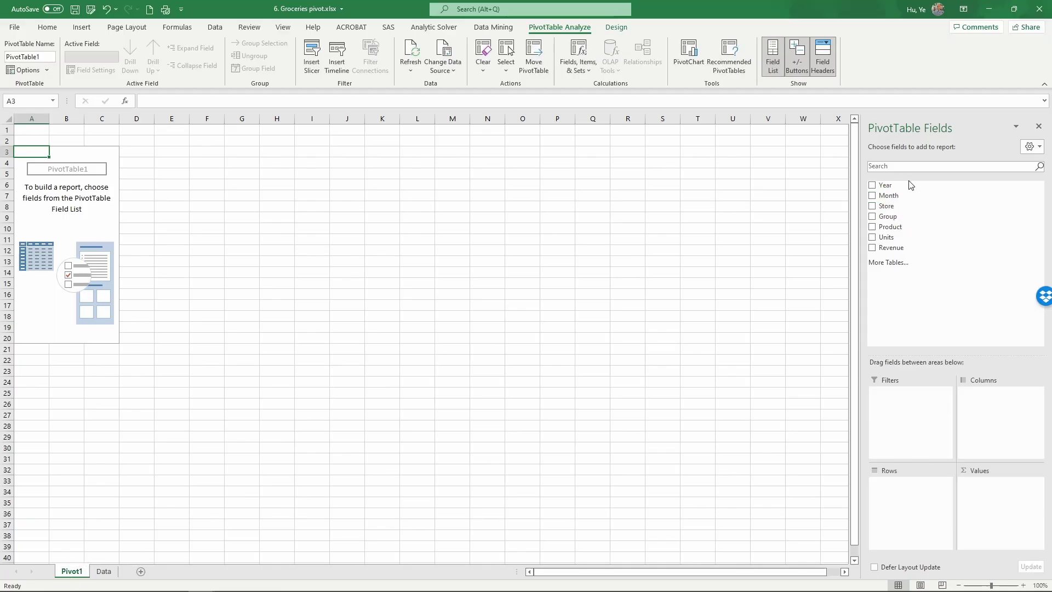
Lay out Year then Month as rows, Group as columns and Sum of Units as values.
drag(893, 189, 907, 493)
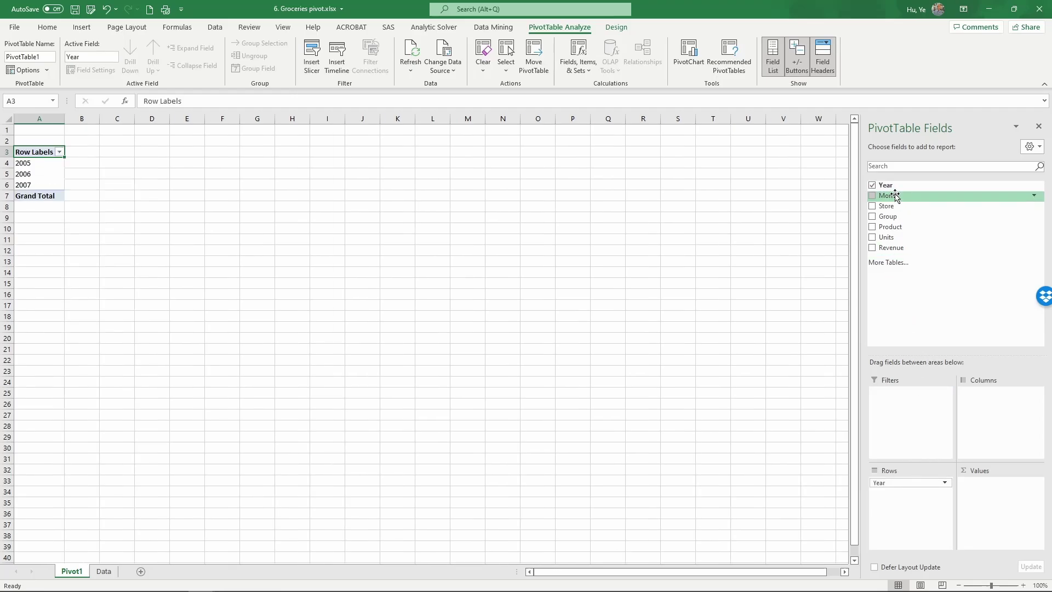
drag(896, 196, 923, 499)
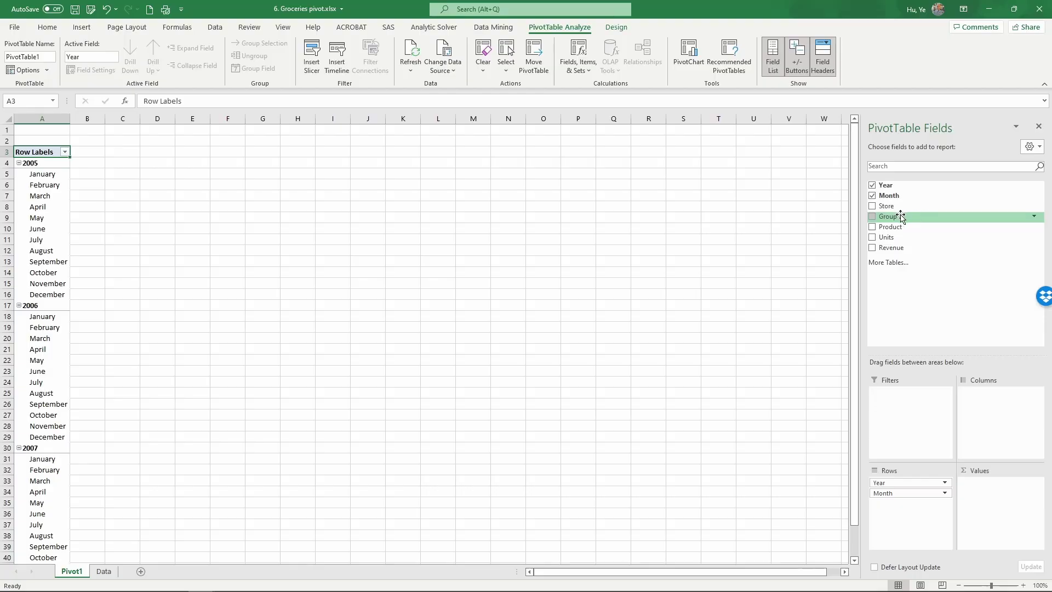
drag(919, 217, 986, 393)
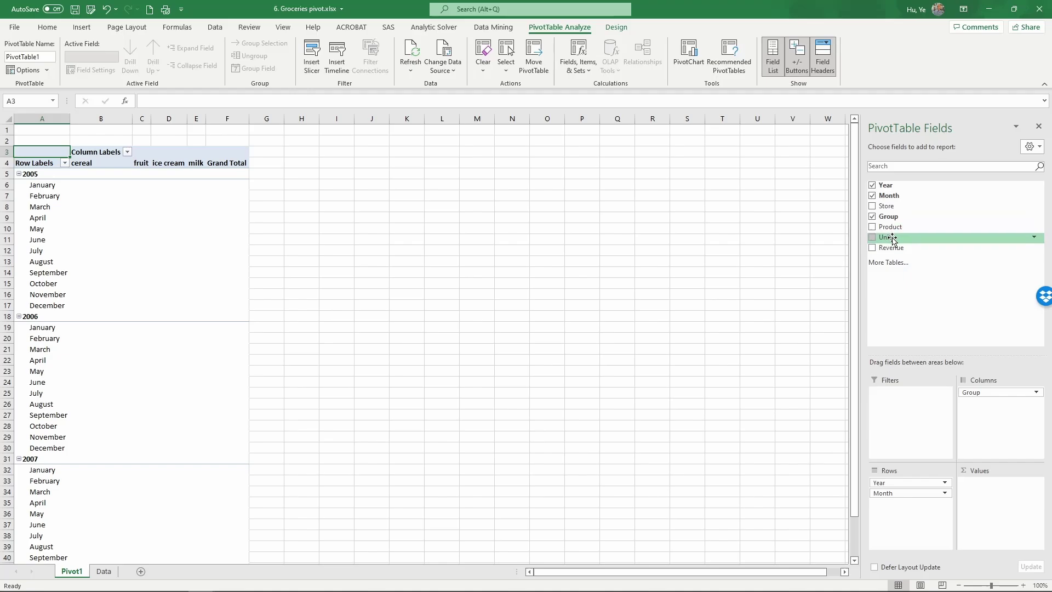
drag(892, 240, 998, 488)
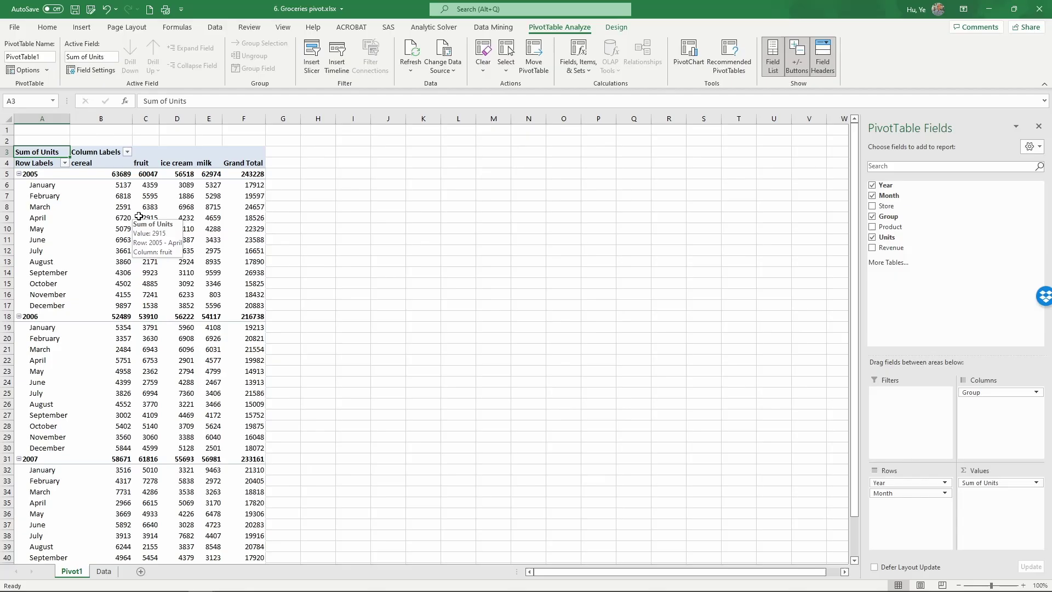
Collapse 2005, 2006 and 2007 so each year shows as a single total row.
click(41, 187)
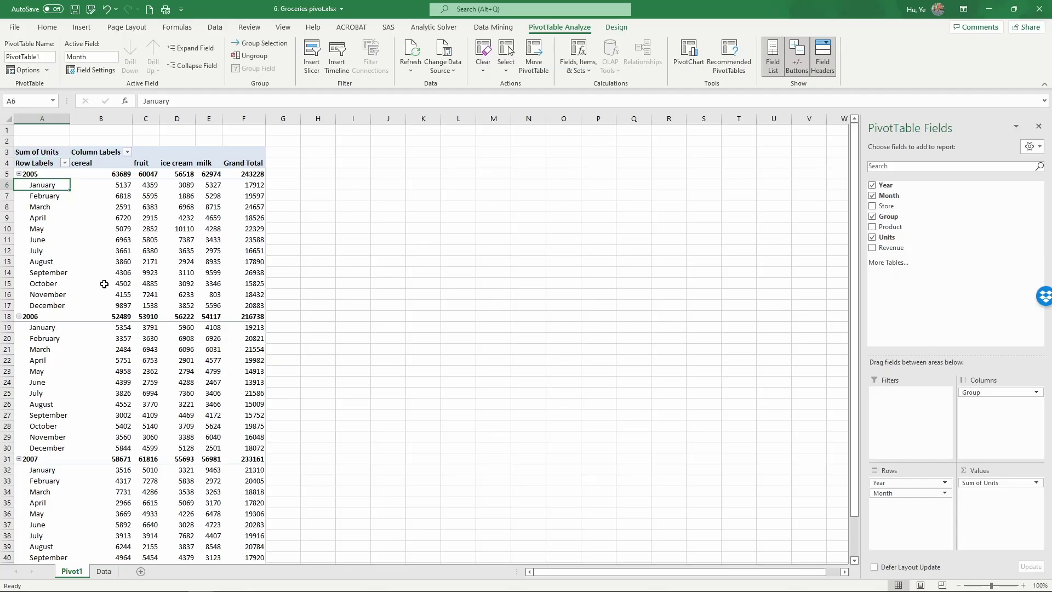
click(35, 173)
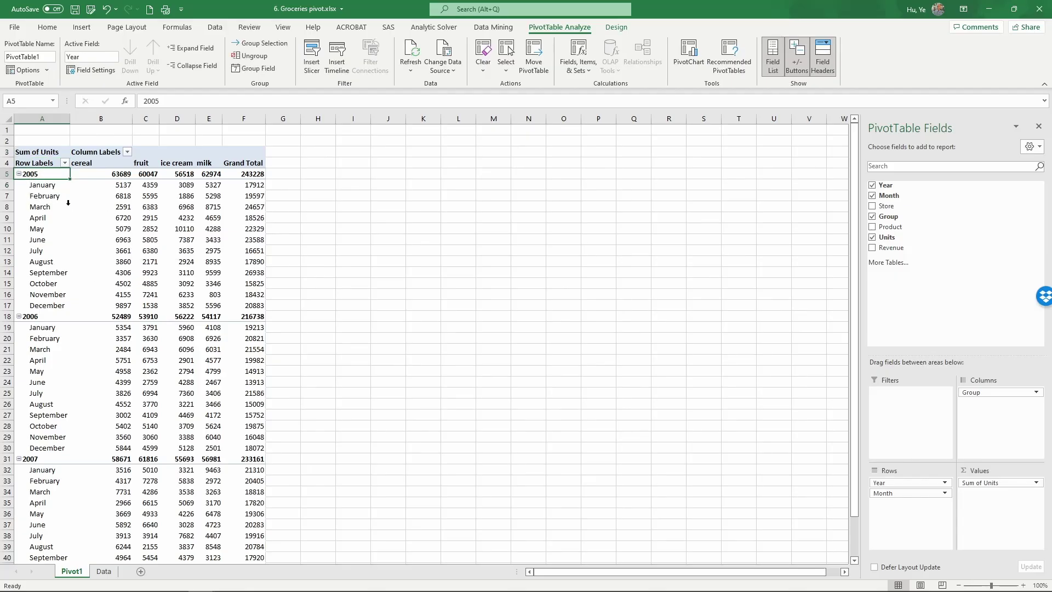
click(18, 175)
click(18, 185)
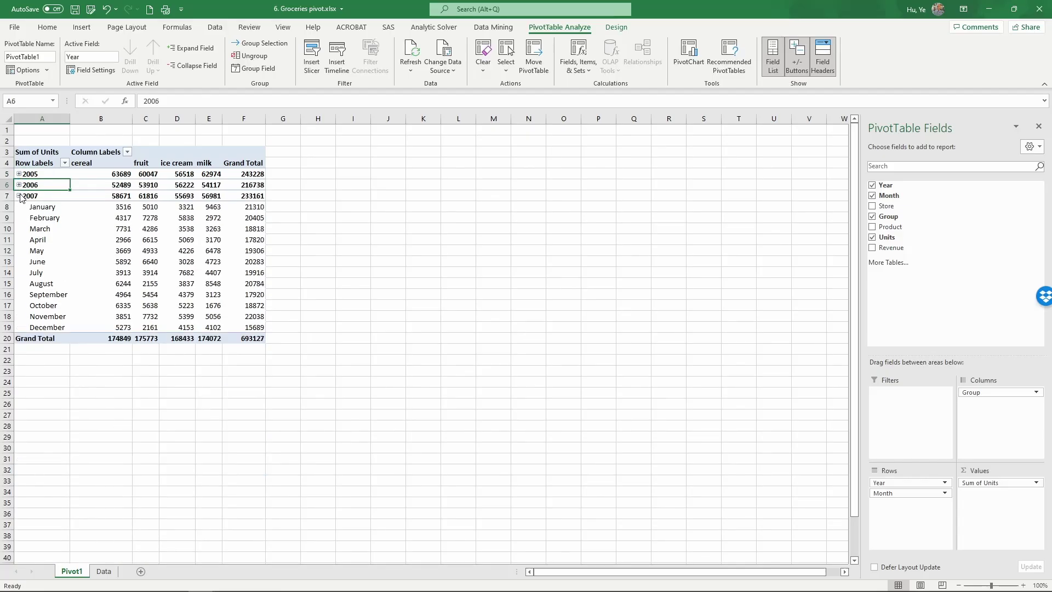
click(19, 196)
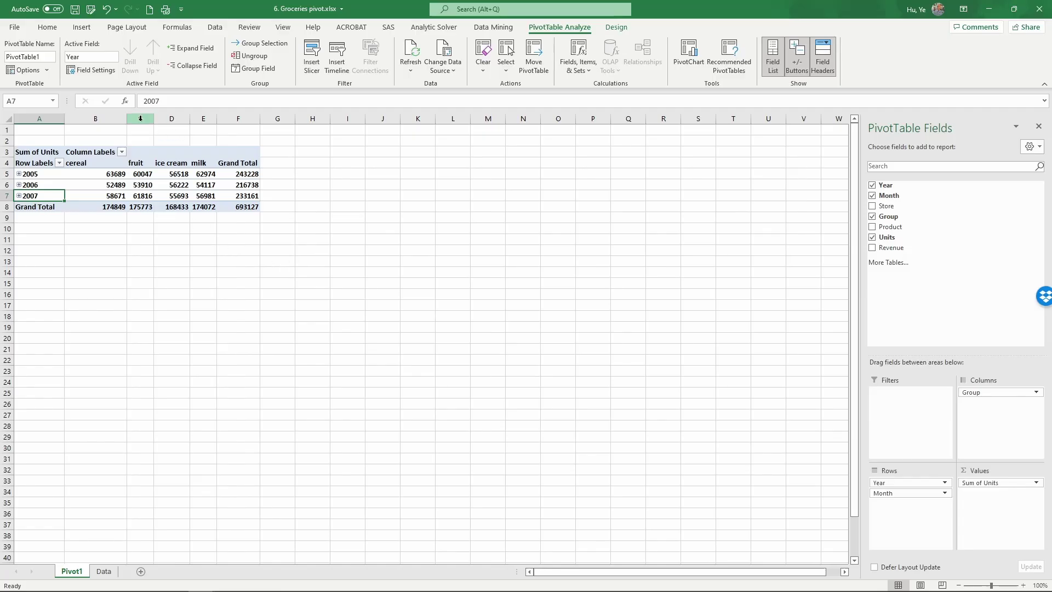
Widen the fruit, ice cream and milk columns equally and select the yearly values.
drag(146, 118, 197, 118)
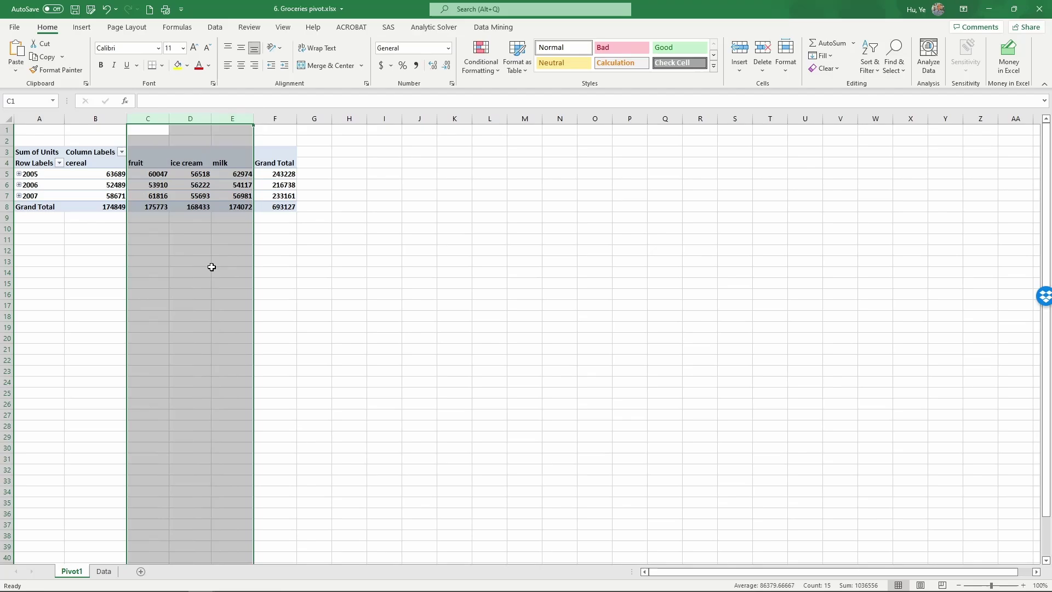
click(202, 271)
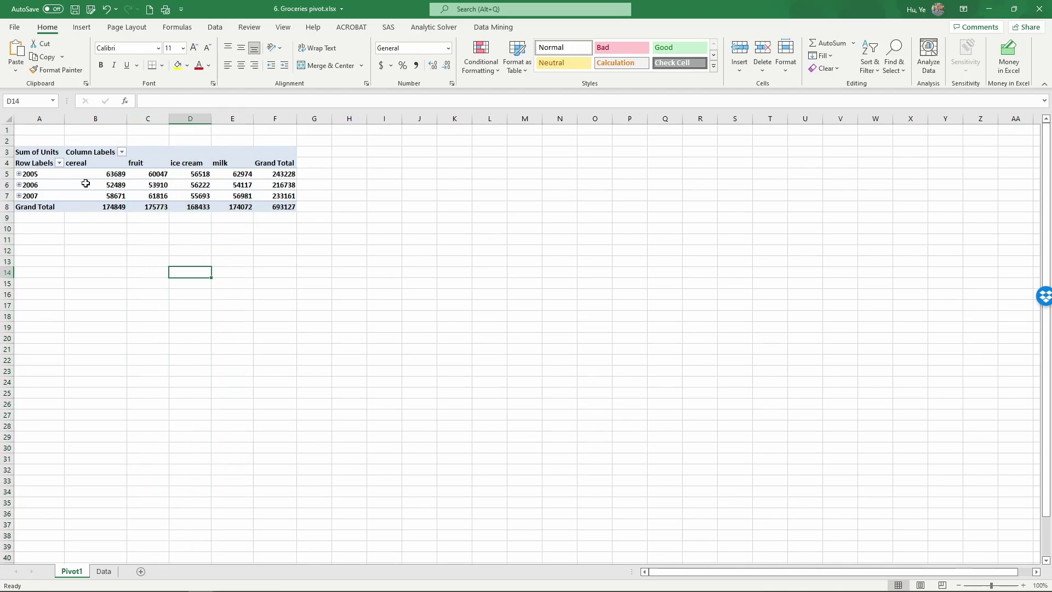
mouse_move(96, 175)
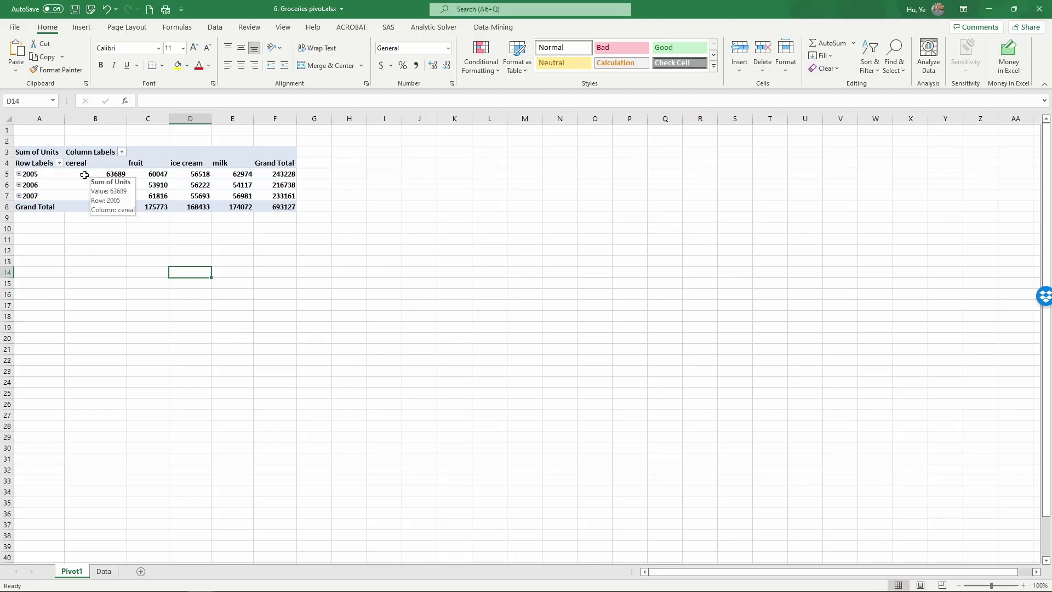
drag(59, 174, 239, 196)
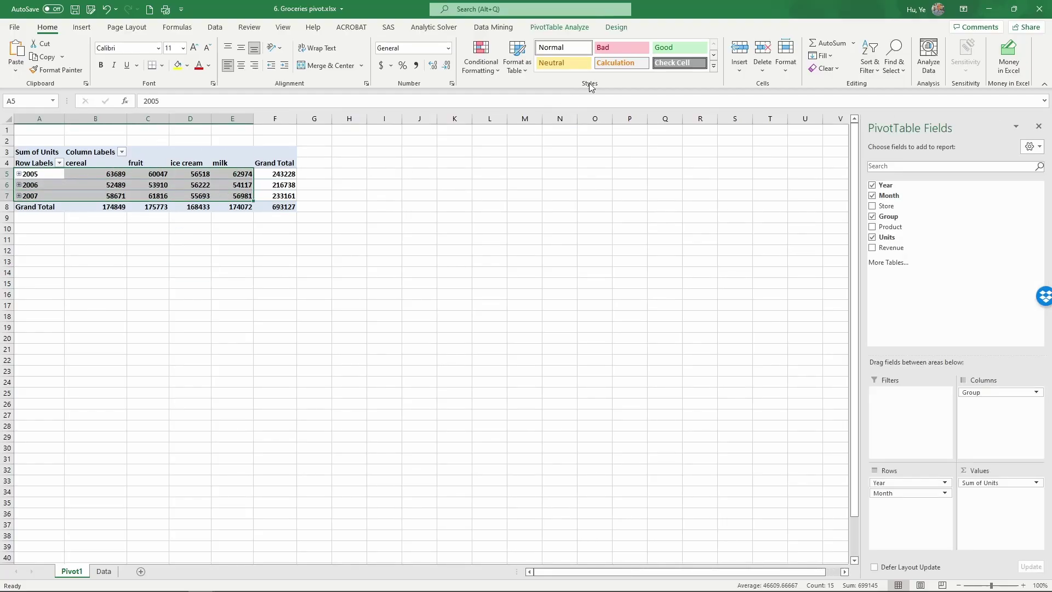
Insert a Line with Markers PivotChart of Sum of Units by year per product group.
click(583, 30)
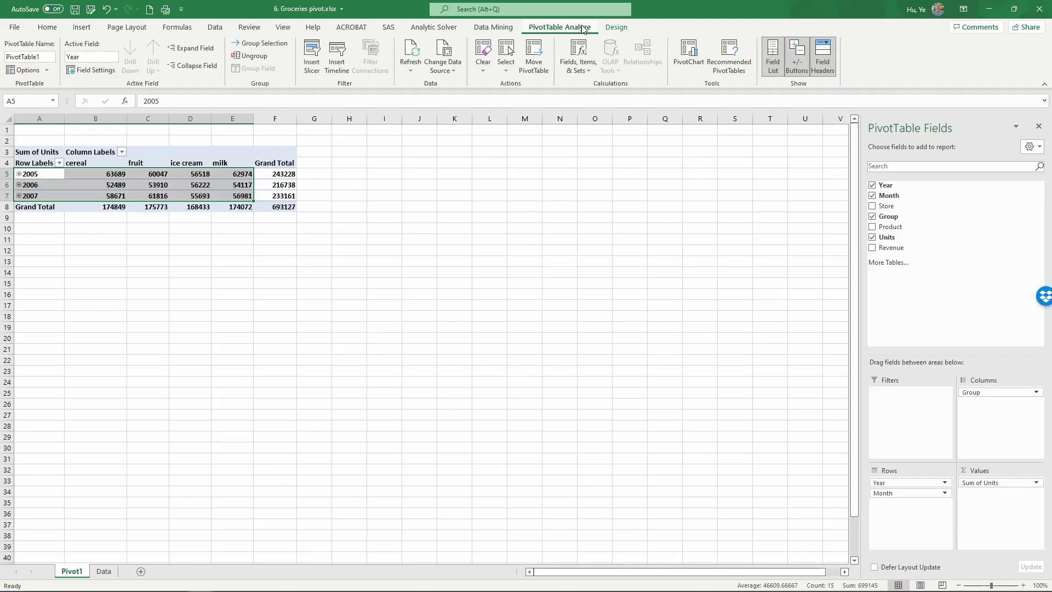
click(689, 56)
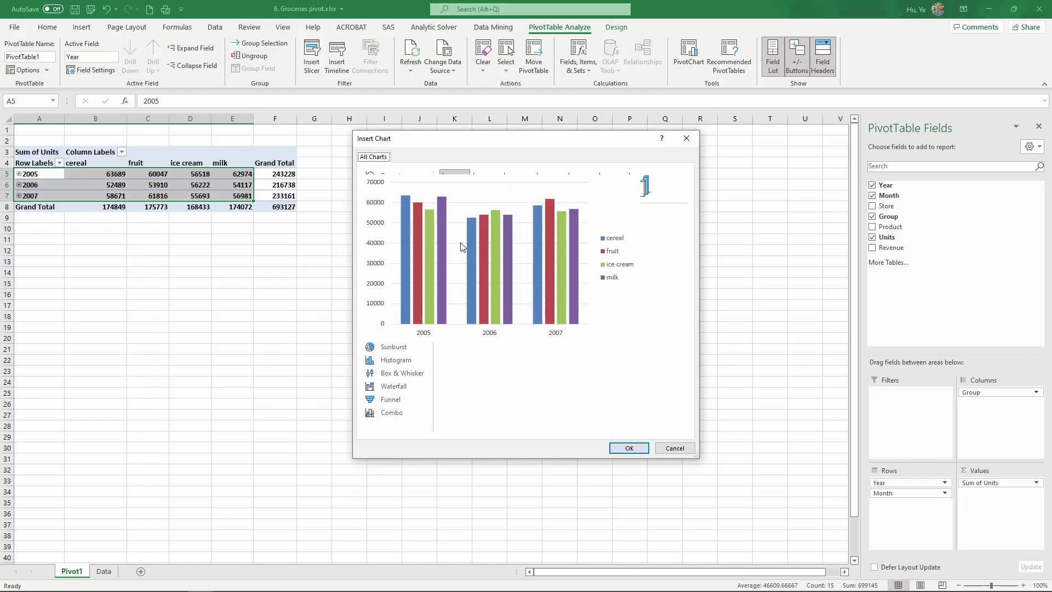
click(382, 214)
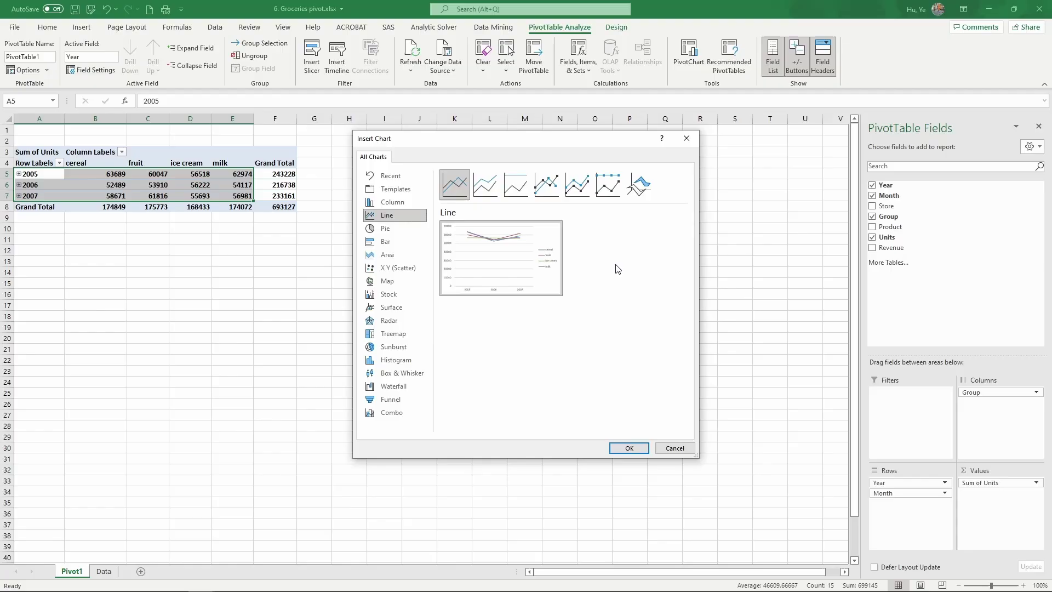
click(545, 188)
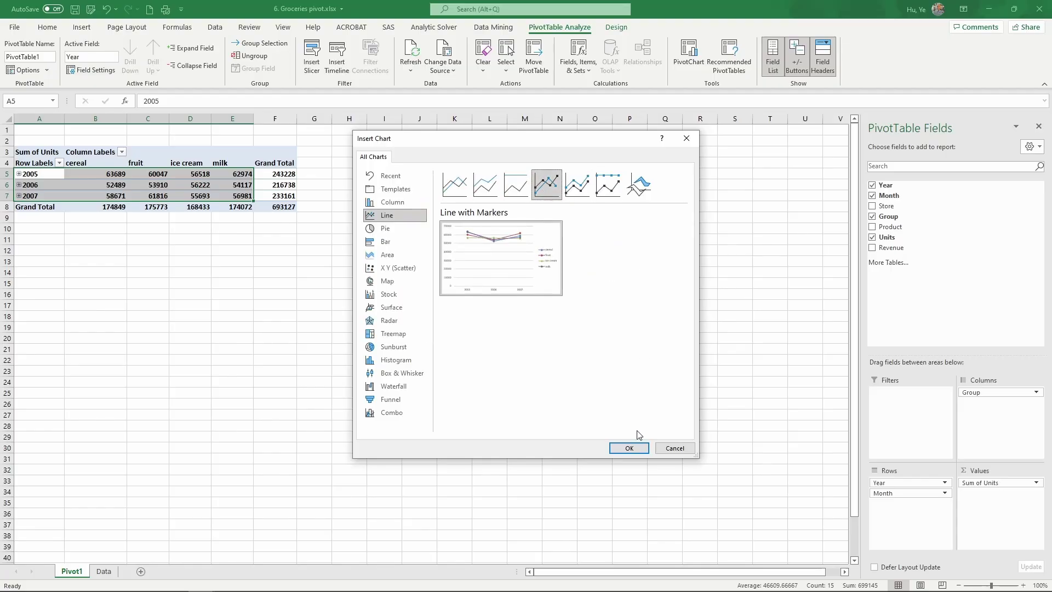
click(628, 448)
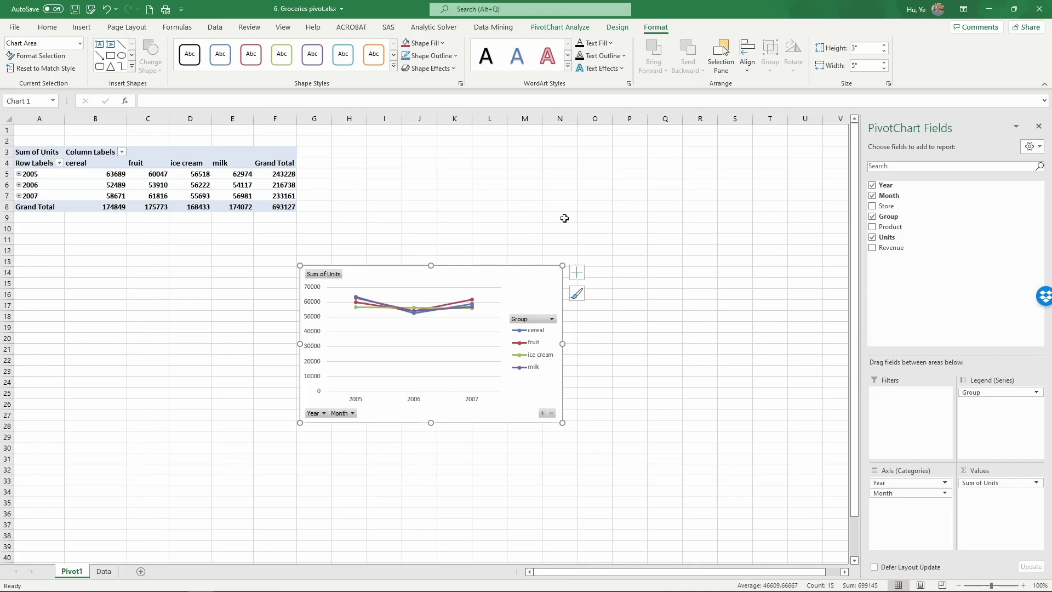
Enlarge the PivotChart and move it beside the pivot table.
drag(562, 266, 756, 164)
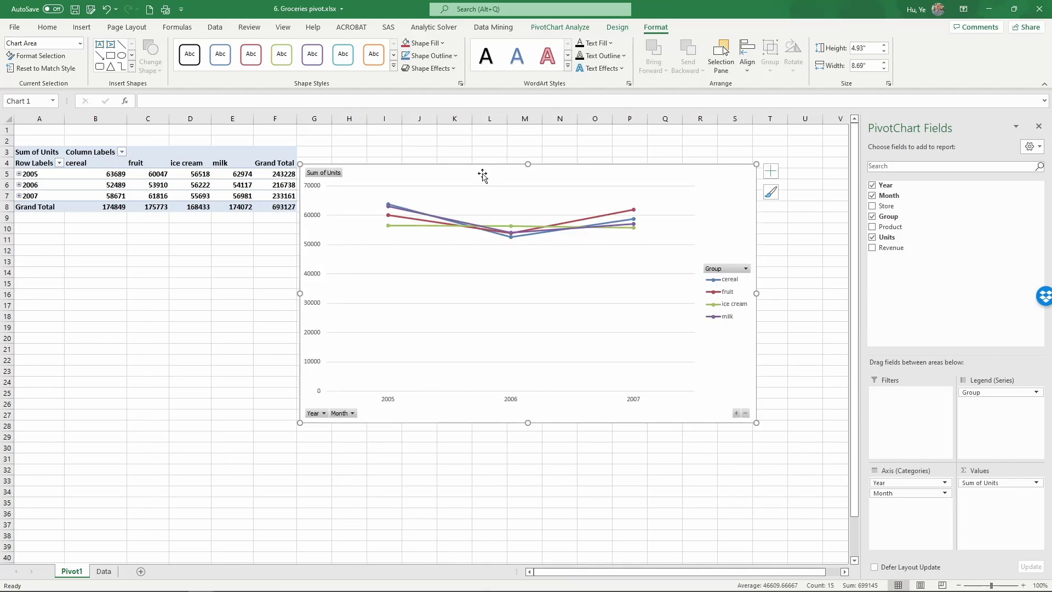
drag(481, 172, 507, 165)
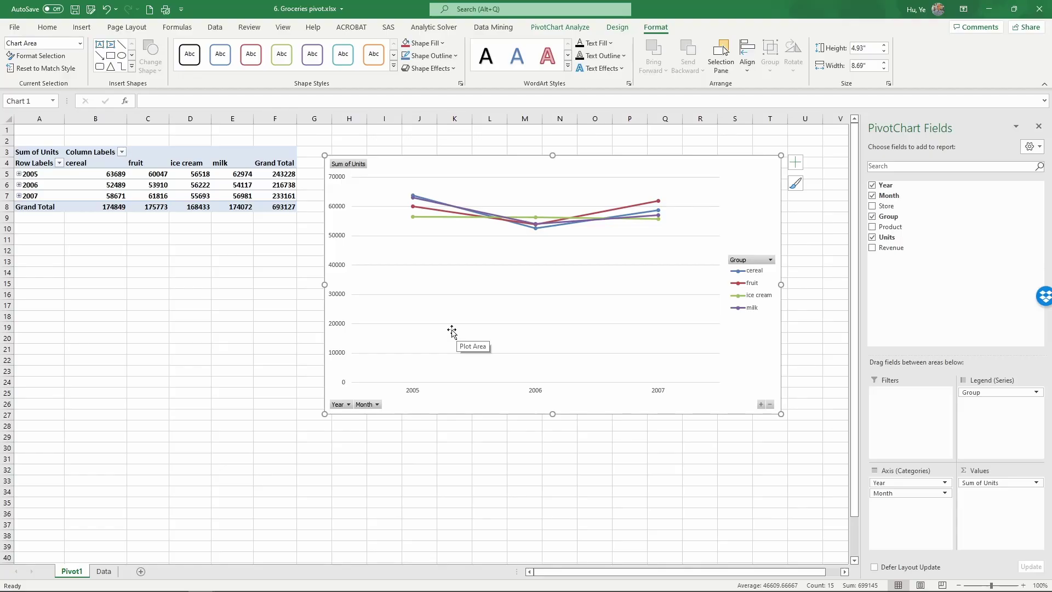
click(349, 404)
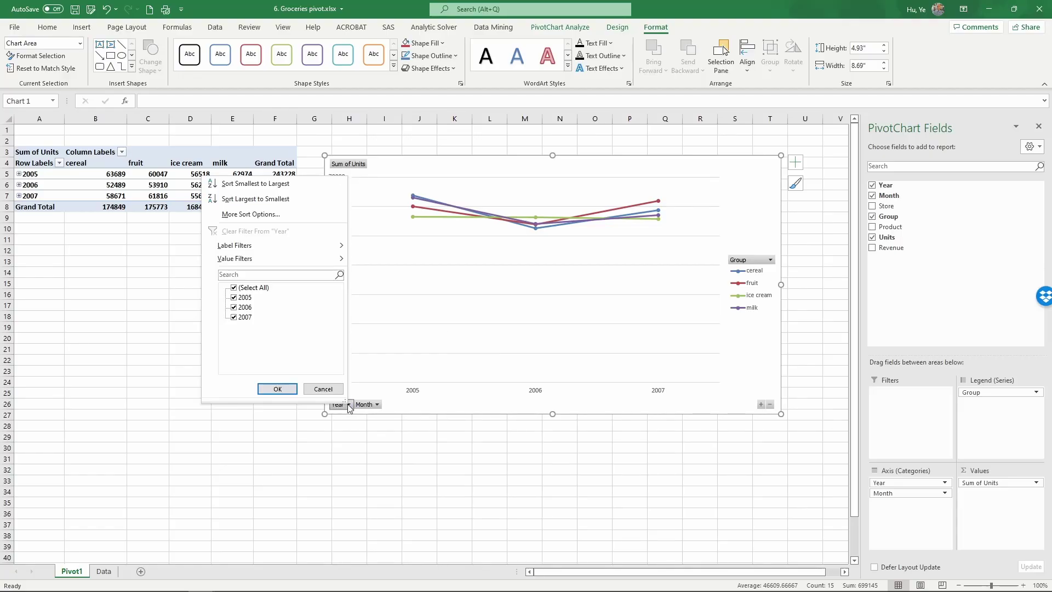
click(233, 298)
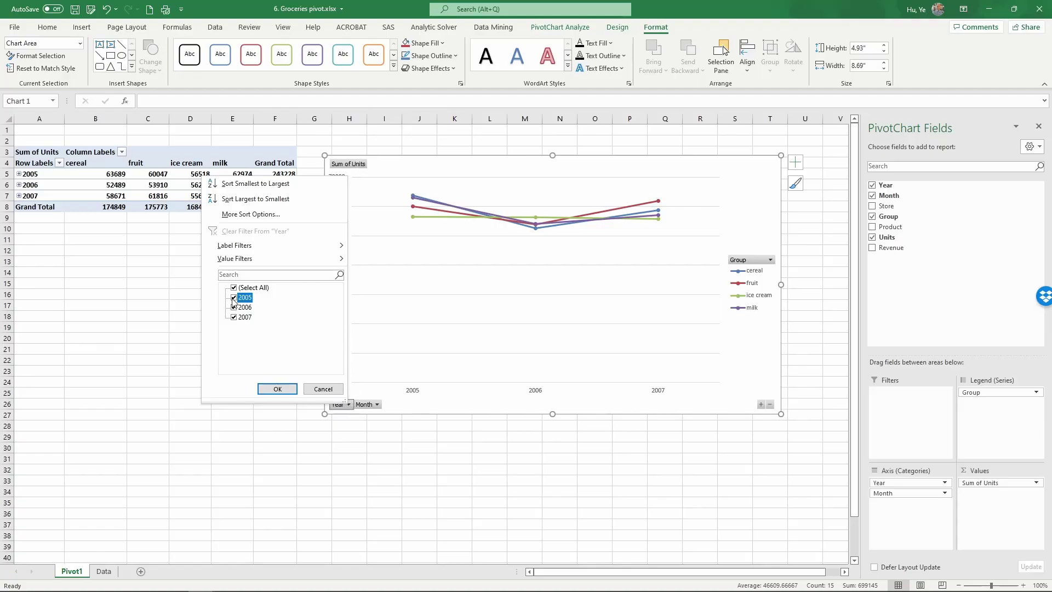
click(277, 388)
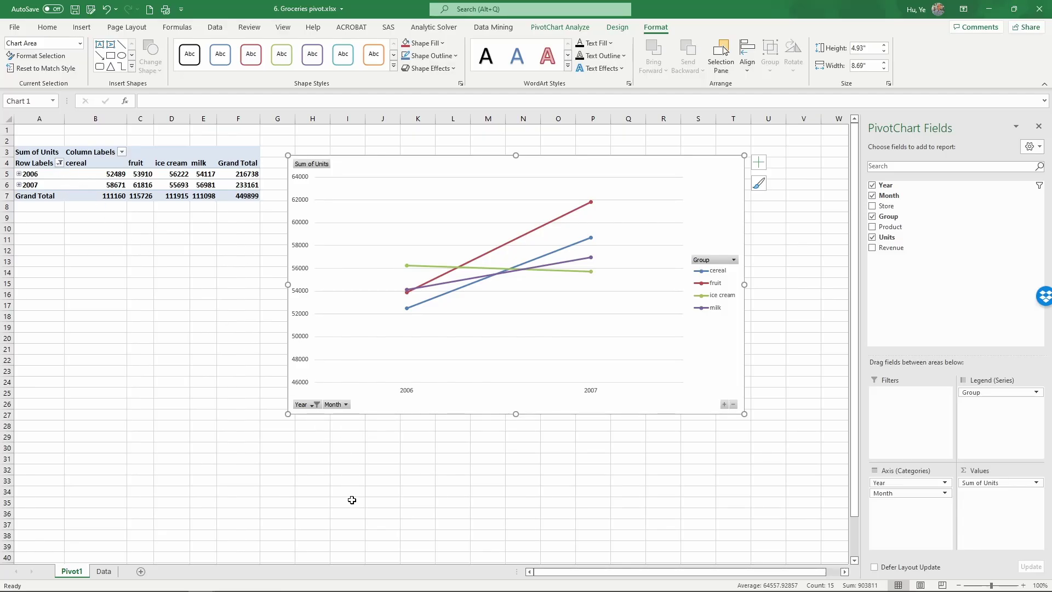
click(316, 404)
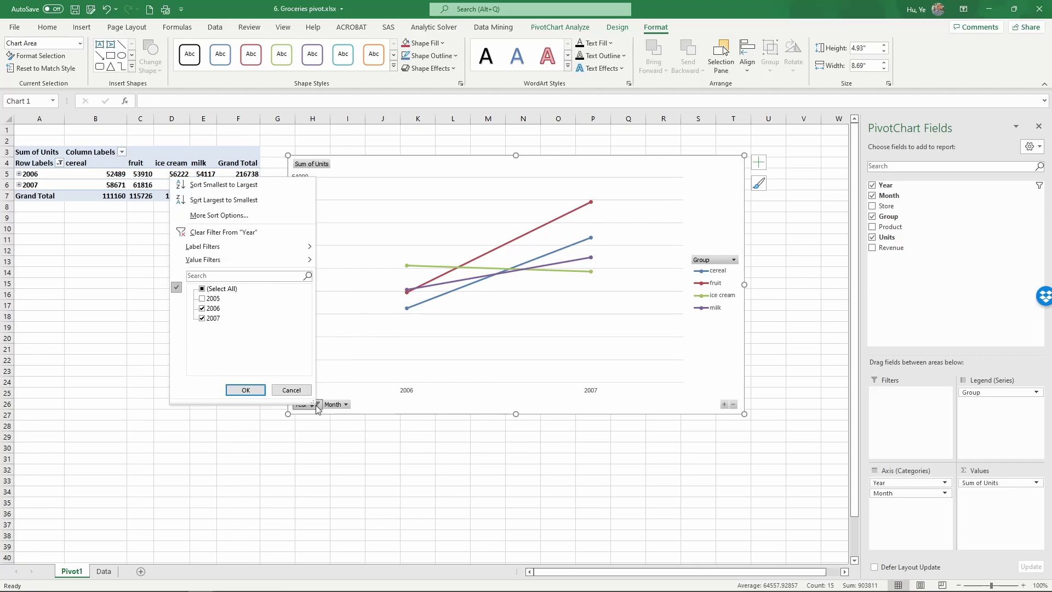
click(245, 390)
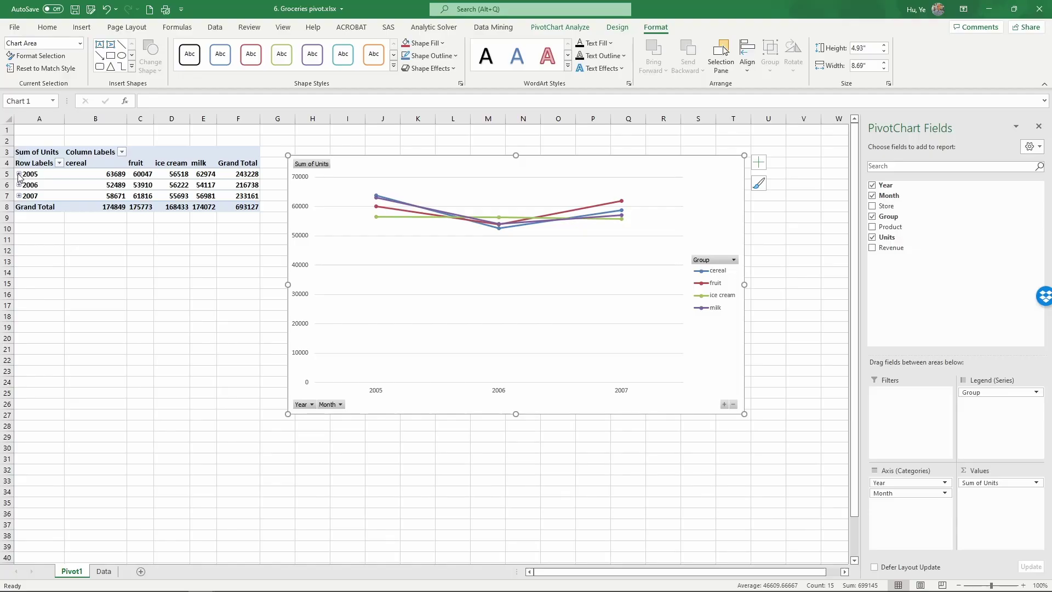
Expand 2005, 2006 and 2007 into months so the chart plots monthly unit sales.
click(19, 175)
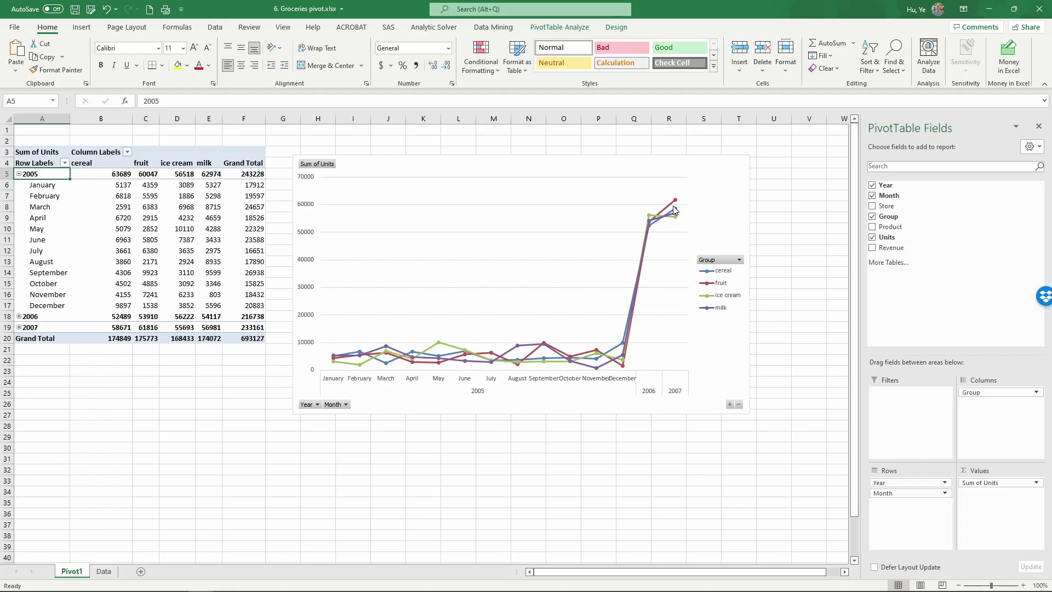
click(20, 316)
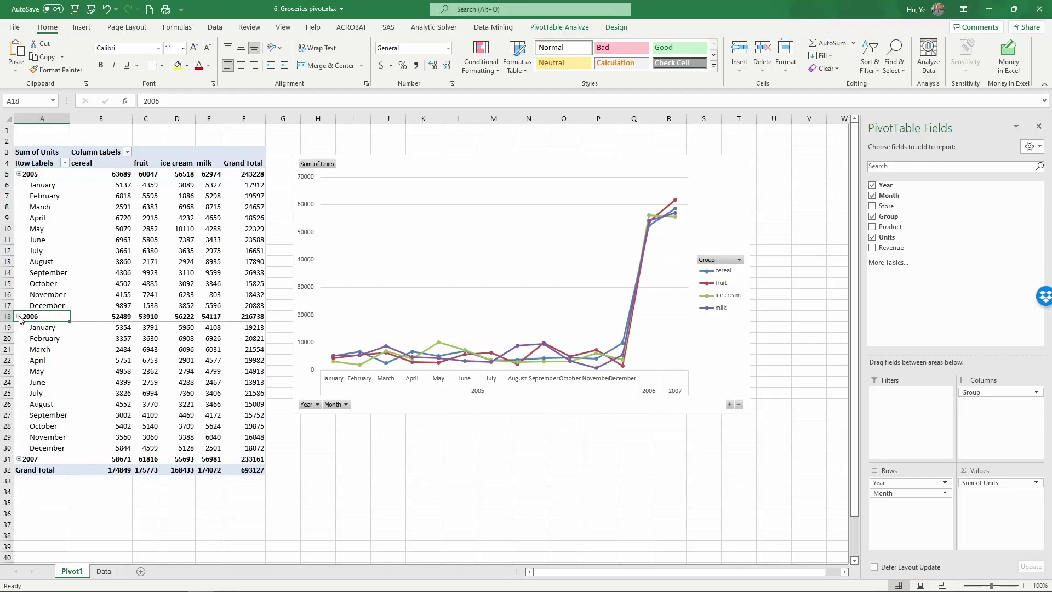
click(18, 459)
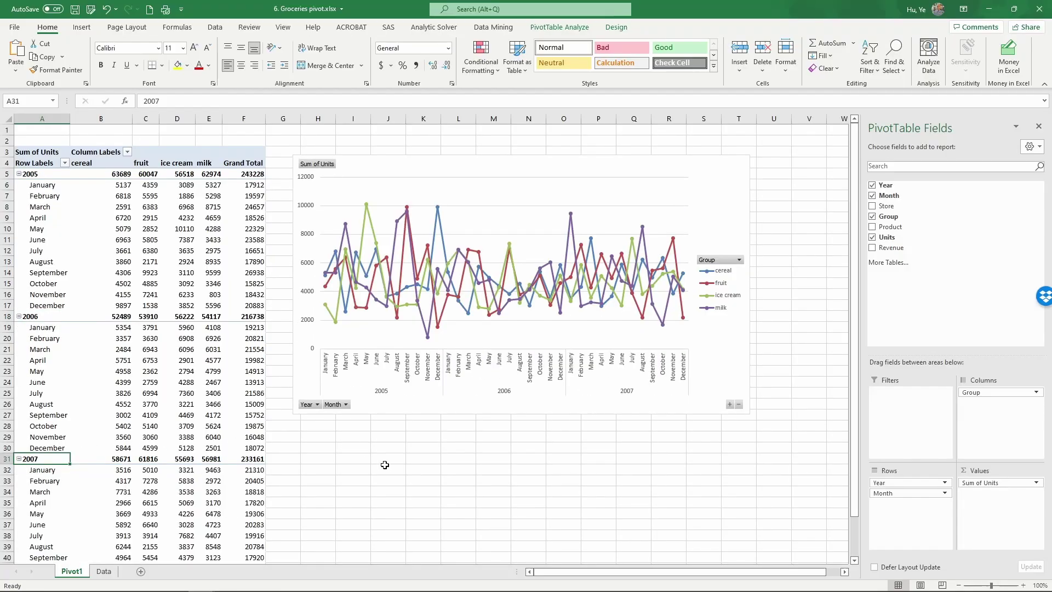